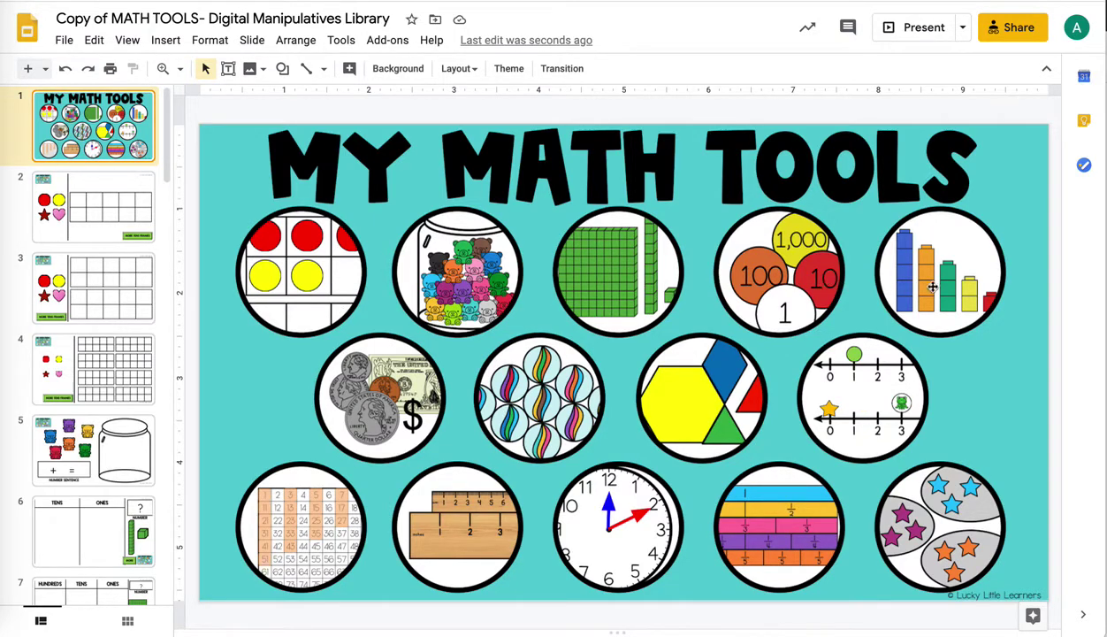
- Select the ten-frame circle on slide 1 to reveal its Slide 2 link
{"action": "left_click", "coordinate": [317, 273]}
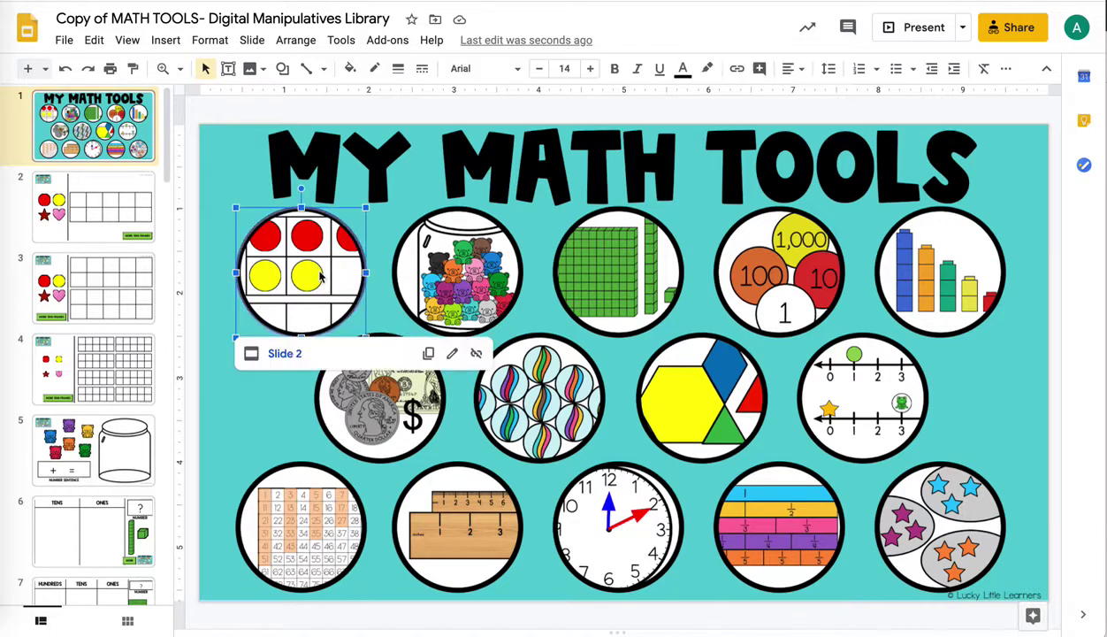
- Follow the link to Slide 2, try a yellow counter in the first cell, then undo it
{"action": "left_click", "coordinate": [276, 353]}
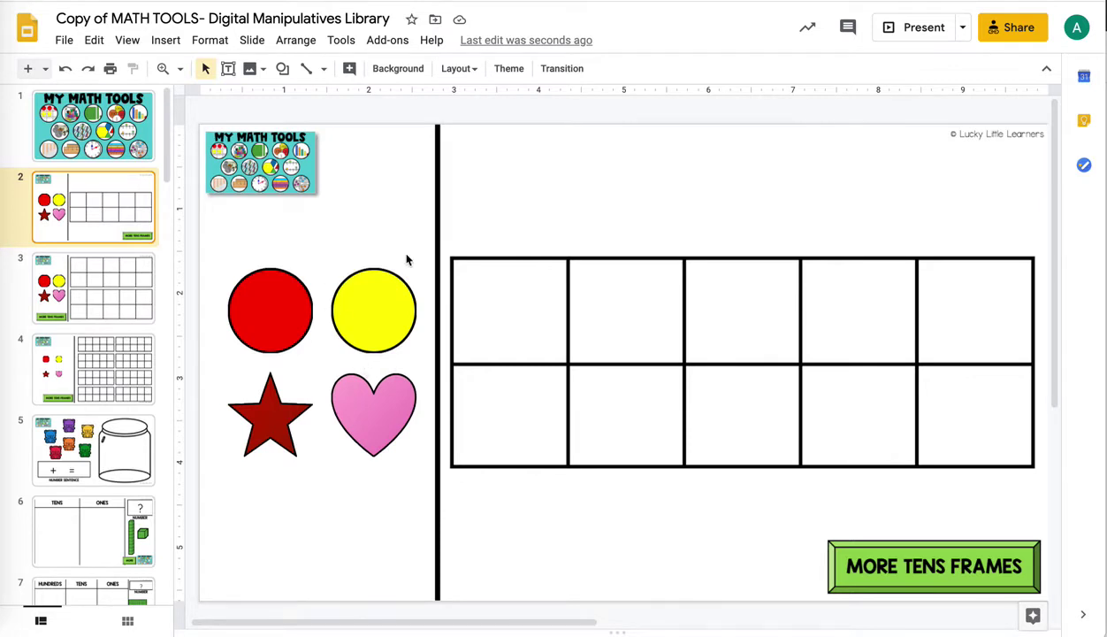
{"action": "left_click_drag", "start_coordinate": [366, 307], "coordinate": [499, 315]}
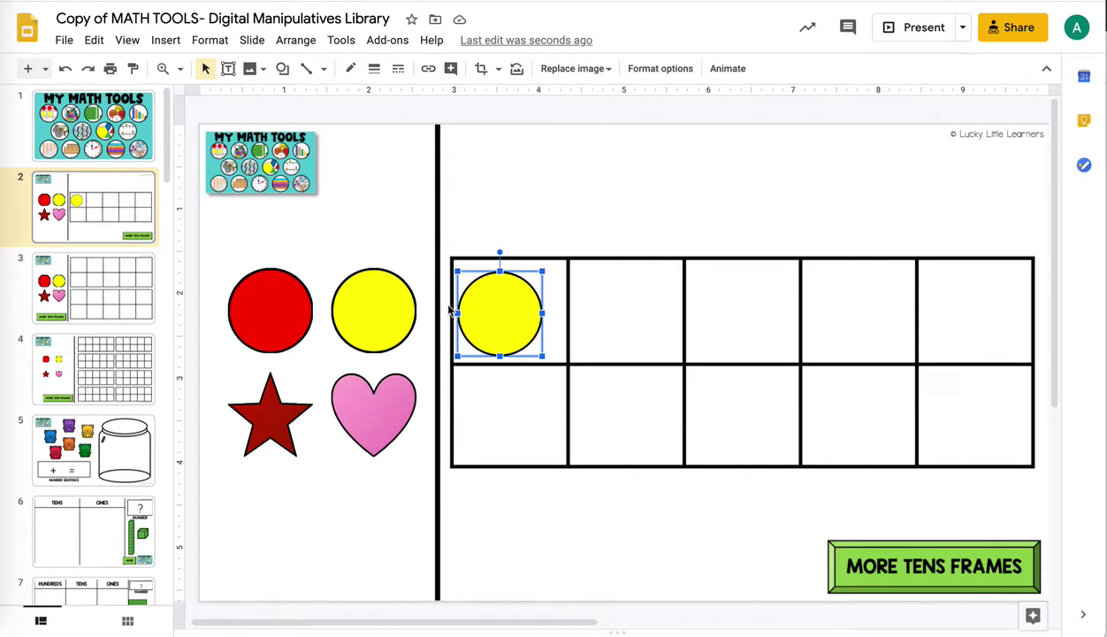
{"action": "key", "text": "ctrl+z"}
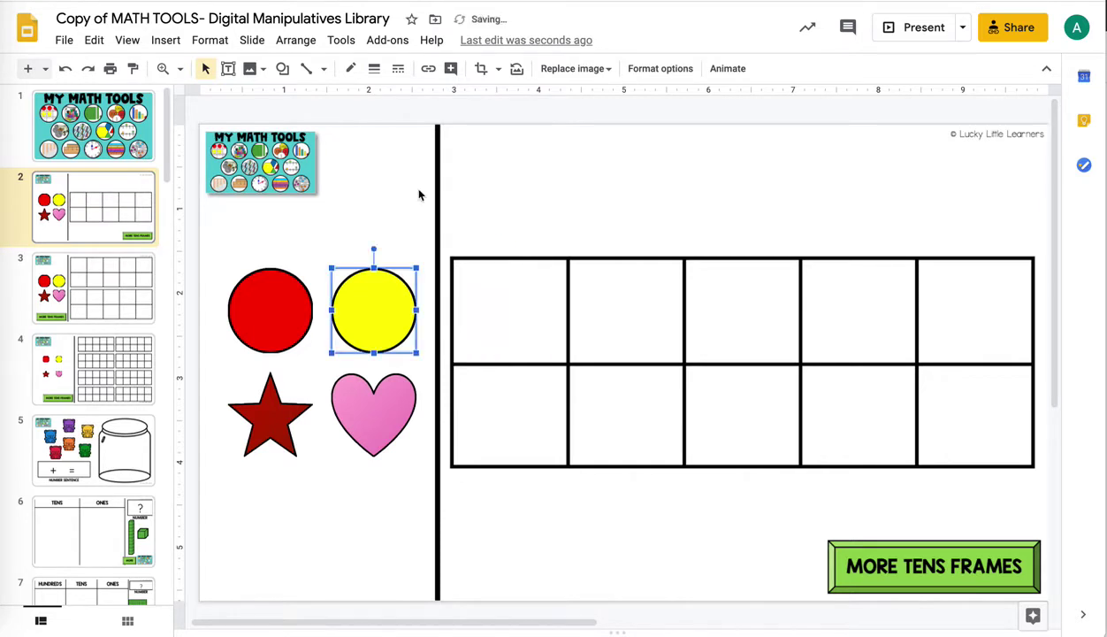
- Draw a smiley face shape in the first ten-frame cell and fill it green
{"action": "left_click", "coordinate": [282, 68]}
{"action": "mouse_move", "coordinate": [303, 94]}
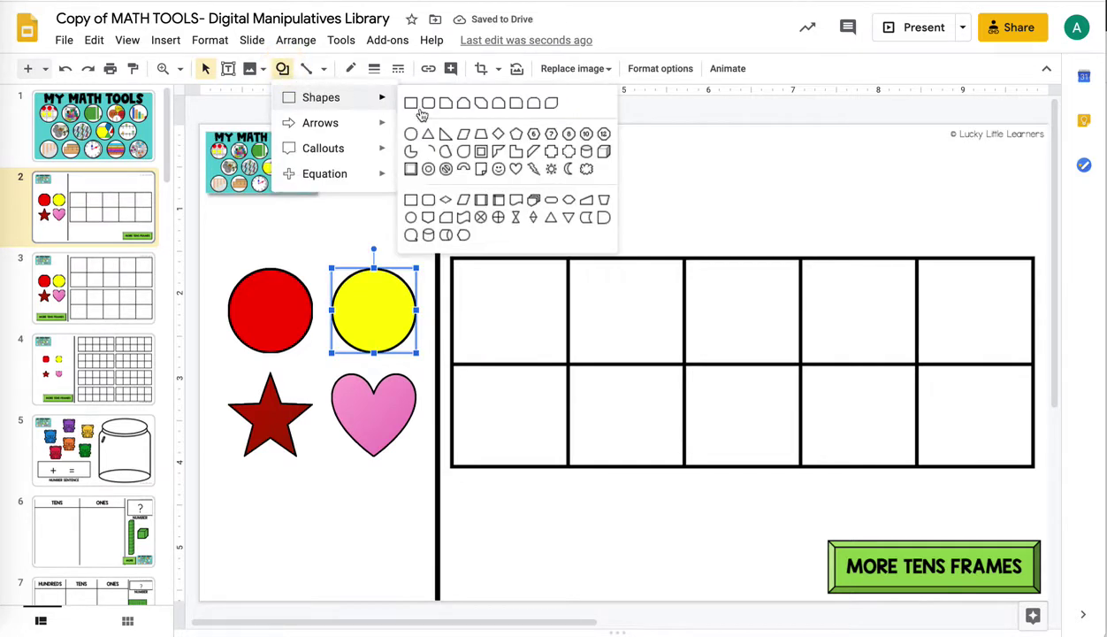
{"action": "left_click", "coordinate": [497, 168]}
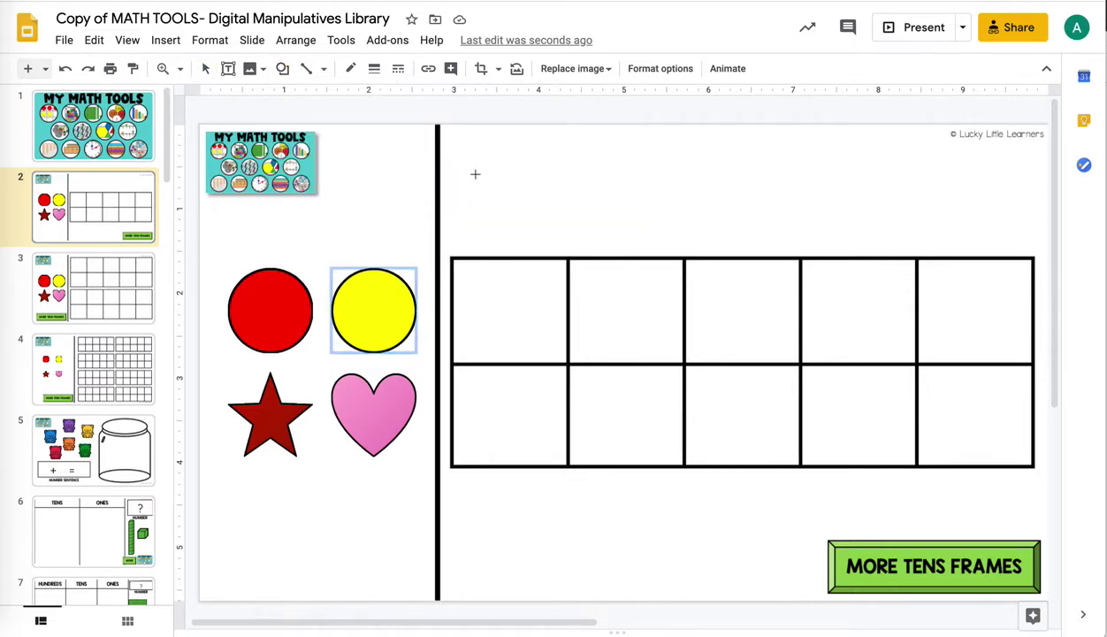
{"action": "mouse_move", "coordinate": [460, 269]}
{"action": "left_mouse_down"}
{"action": "mouse_move", "coordinate": [524, 342]}
{"action": "mouse_move", "coordinate": [556, 353]}
{"action": "left_mouse_up"}
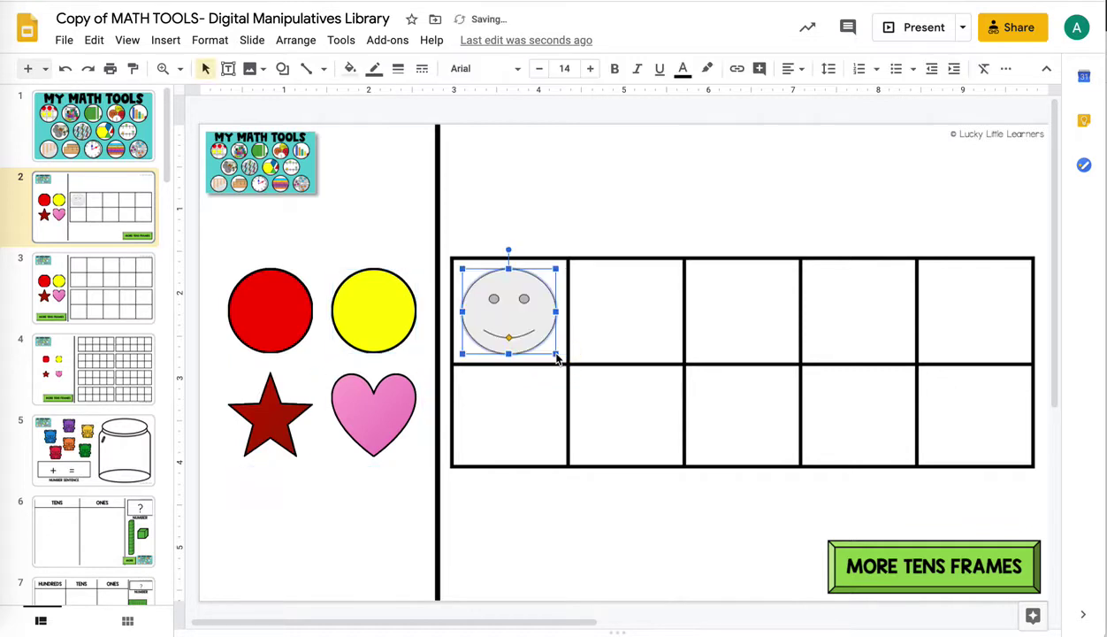
{"action": "left_click", "coordinate": [350, 70]}
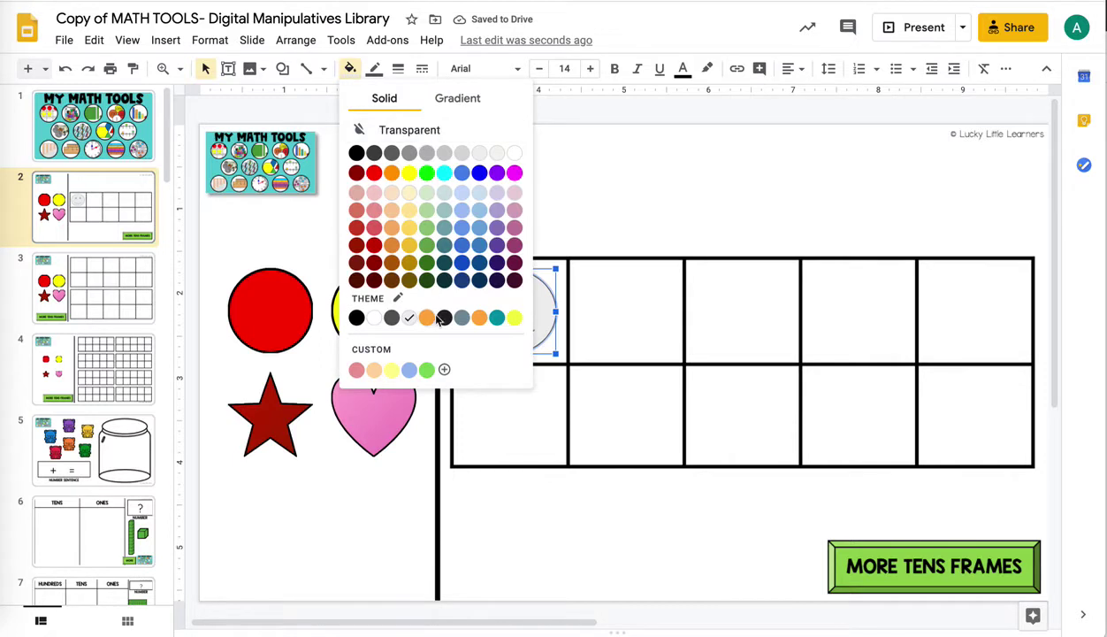
{"action": "left_click", "coordinate": [426, 370]}
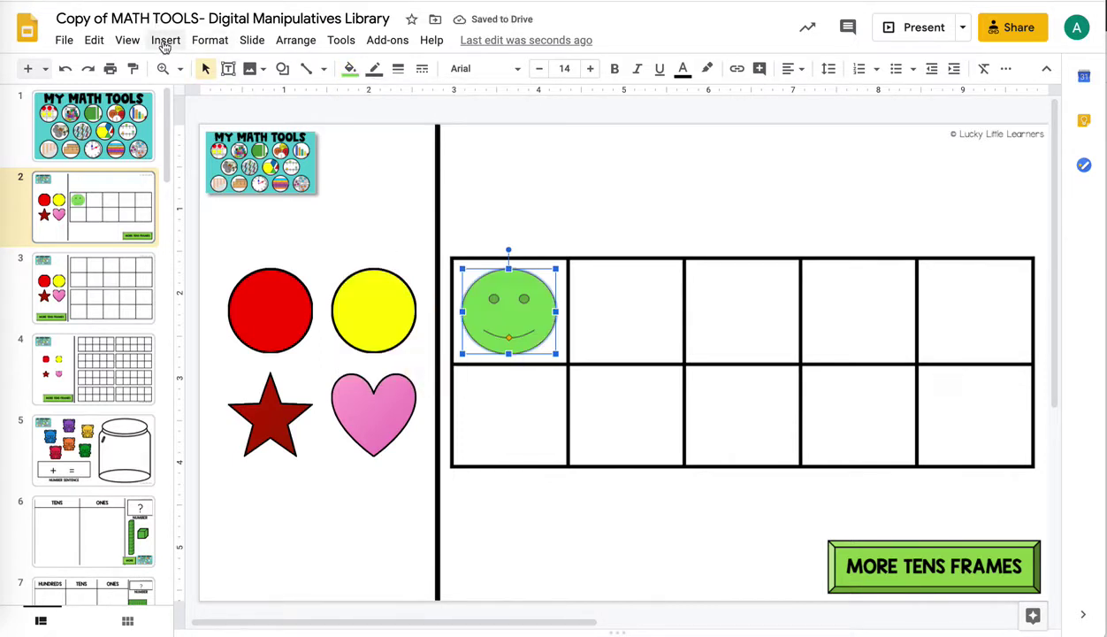
- Reselect the smiley and give it a black outline
{"action": "left_click", "coordinate": [164, 42]}
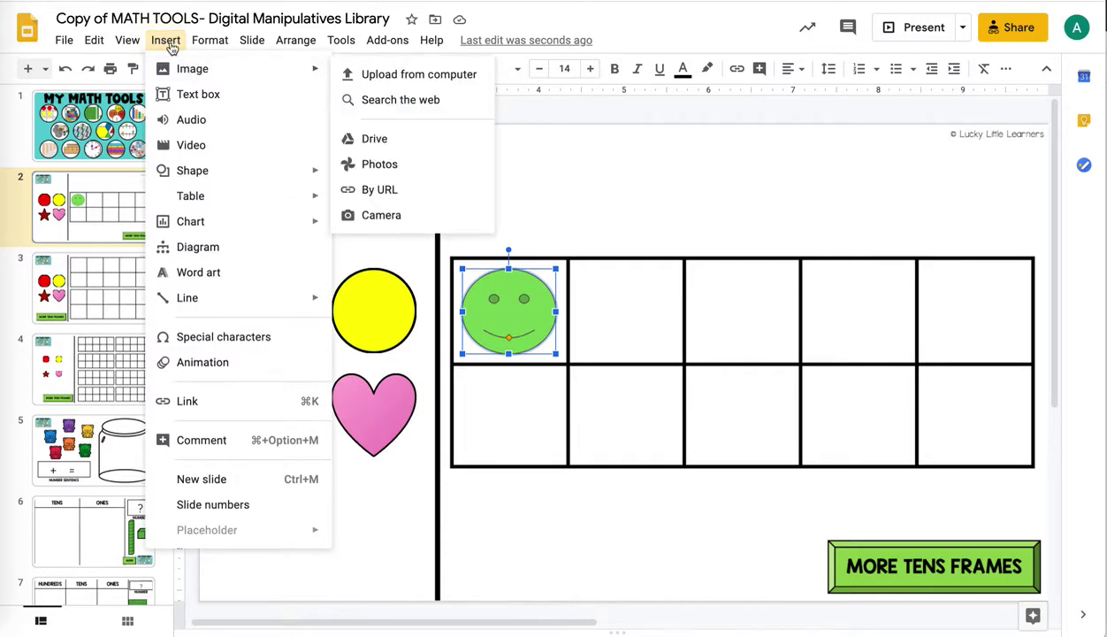
{"action": "mouse_move", "coordinate": [209, 40]}
{"action": "left_click", "coordinate": [539, 101]}
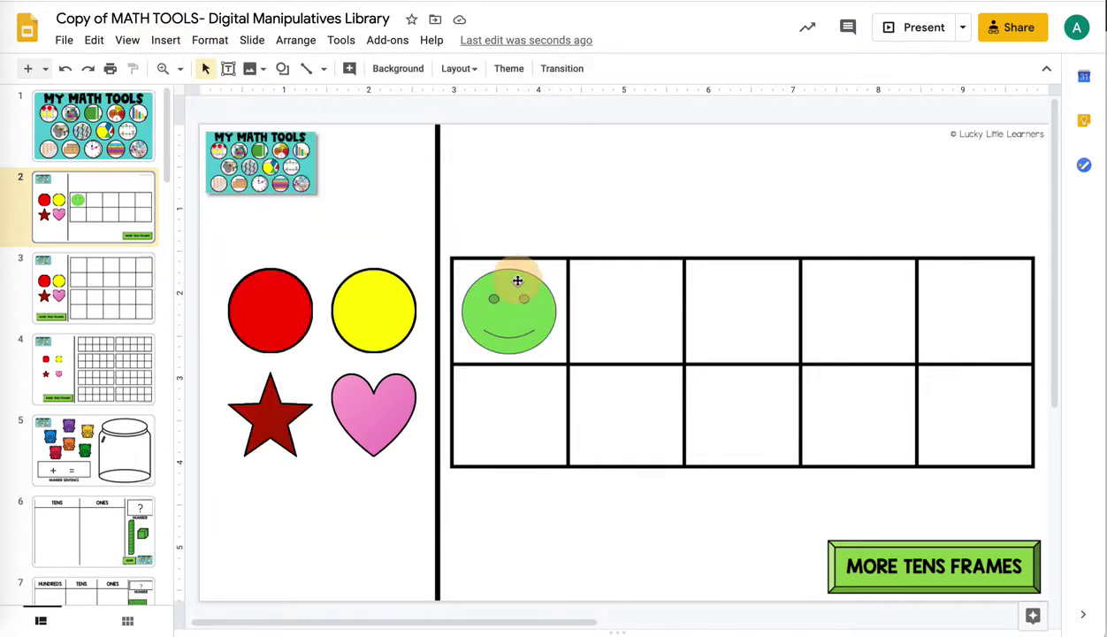
{"action": "left_click", "coordinate": [512, 281]}
{"action": "left_click", "coordinate": [373, 69]}
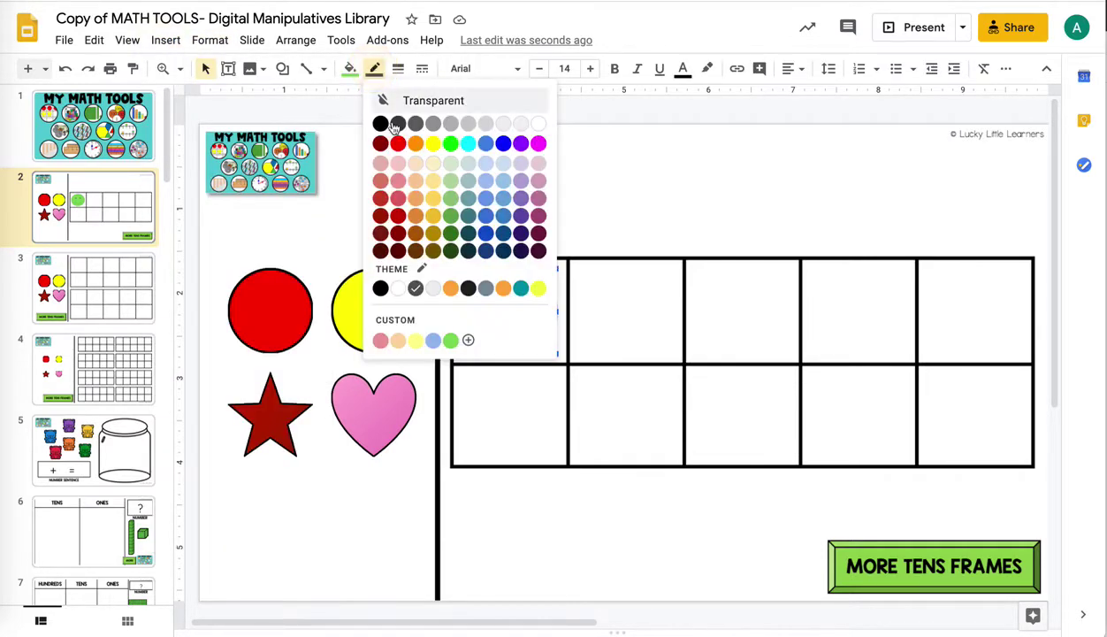
{"action": "left_click", "coordinate": [381, 125]}
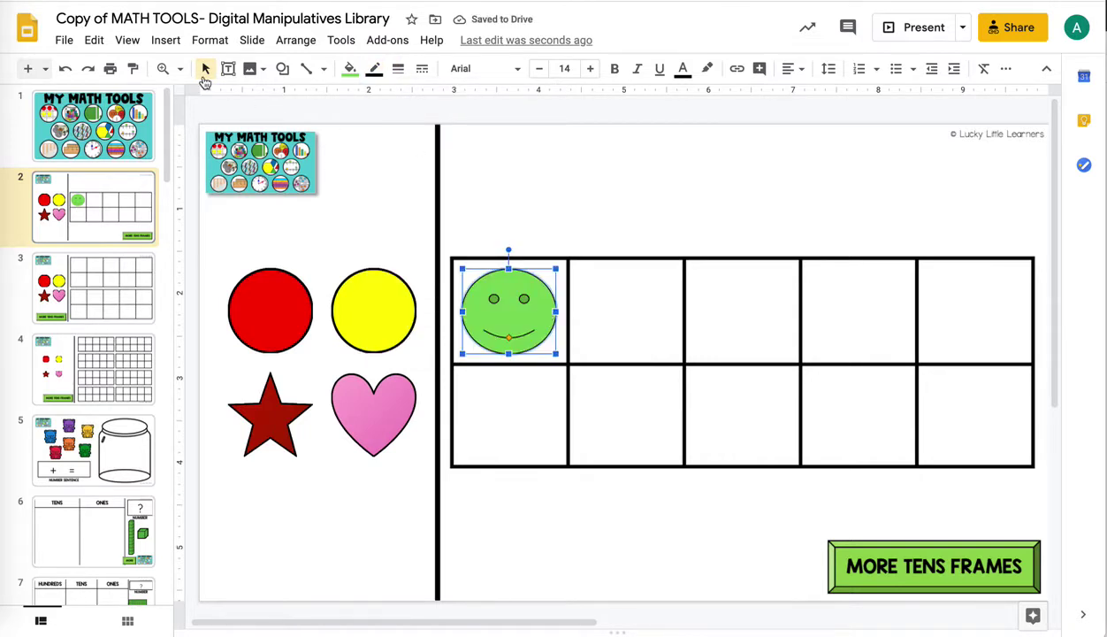
- Zoom out to 50% and move the green smiley off the slide to the right
{"action": "left_click", "coordinate": [179, 69]}
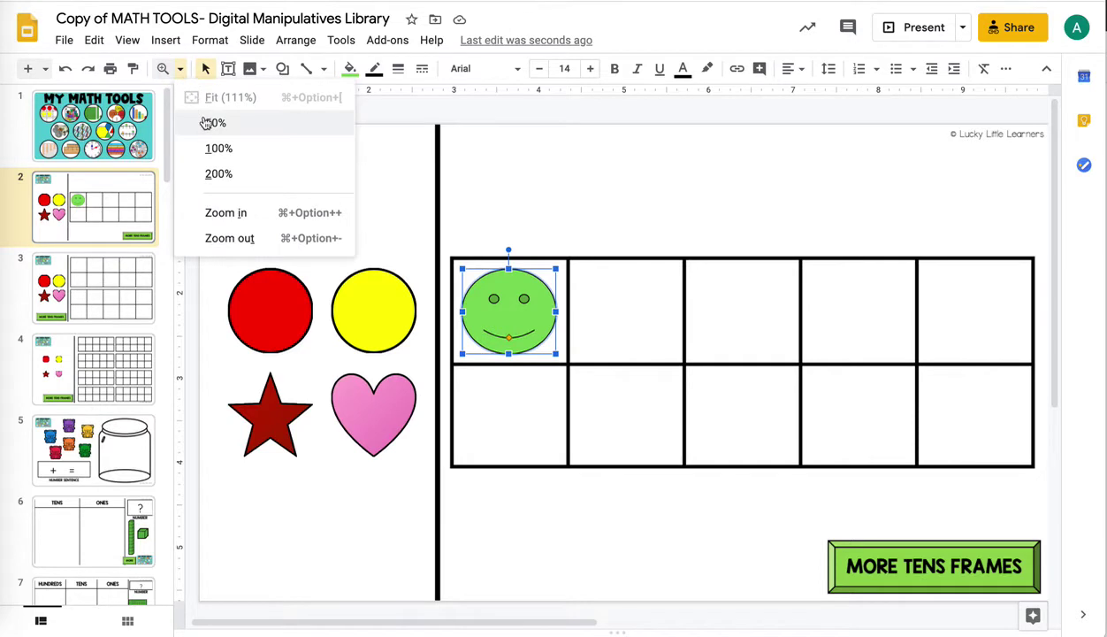
{"action": "left_click", "coordinate": [204, 123]}
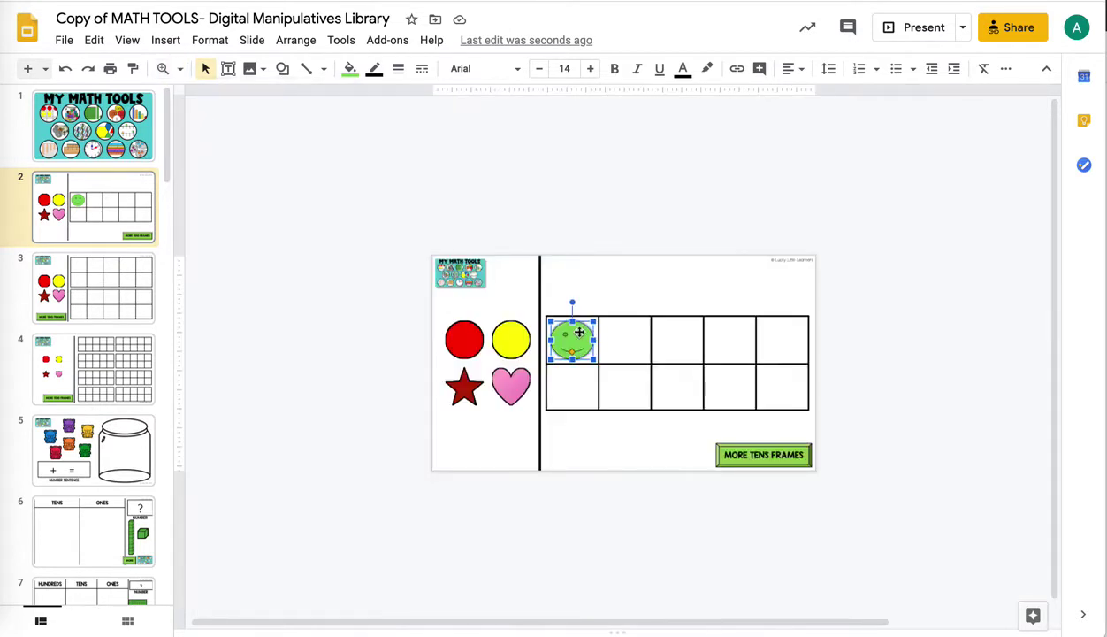
{"action": "left_click_drag", "start_coordinate": [573, 331], "coordinate": [849, 272]}
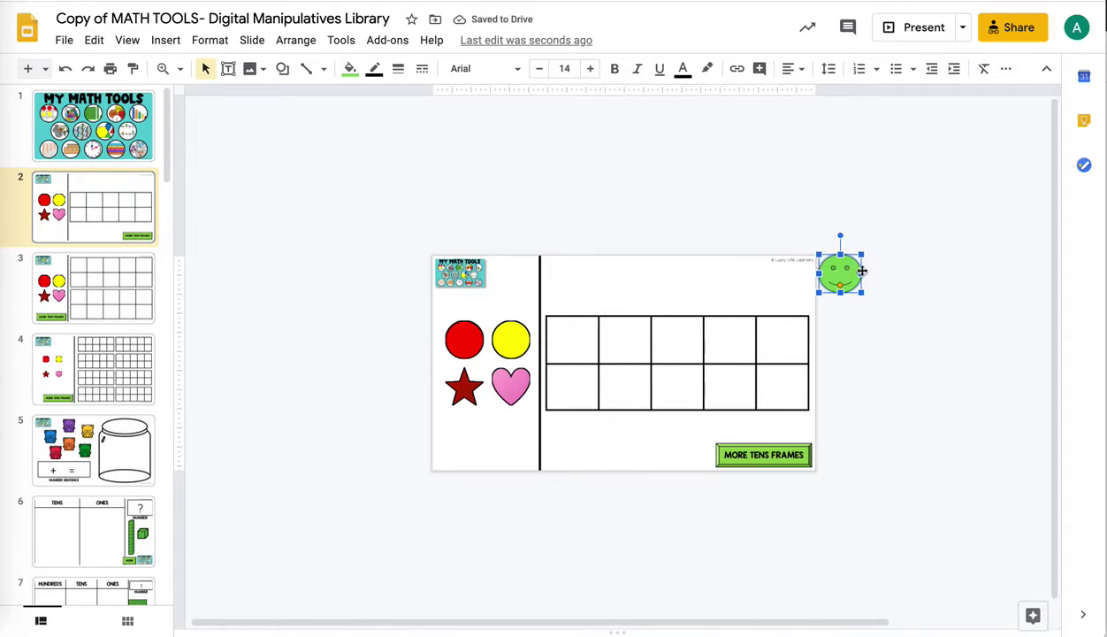
{"action": "left_click_drag", "start_coordinate": [847, 270], "coordinate": [854, 276]}
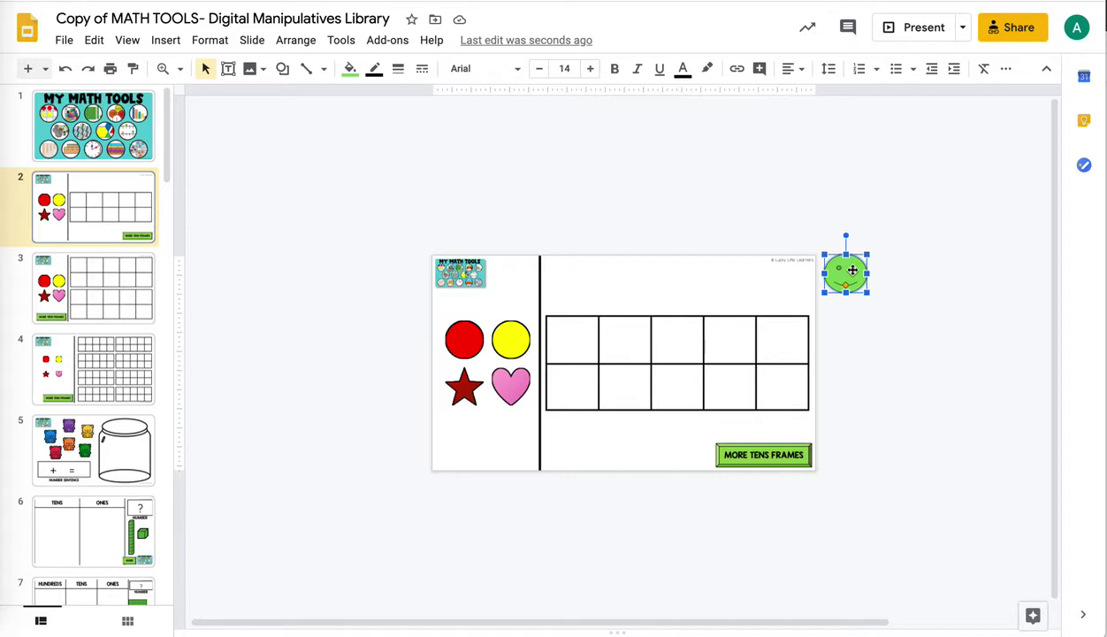
- Duplicate the smiley repeatedly with Ctrl+D into a long diagonal chain
{"action": "key", "text": "Right"}
{"action": "key", "text": "Down"}
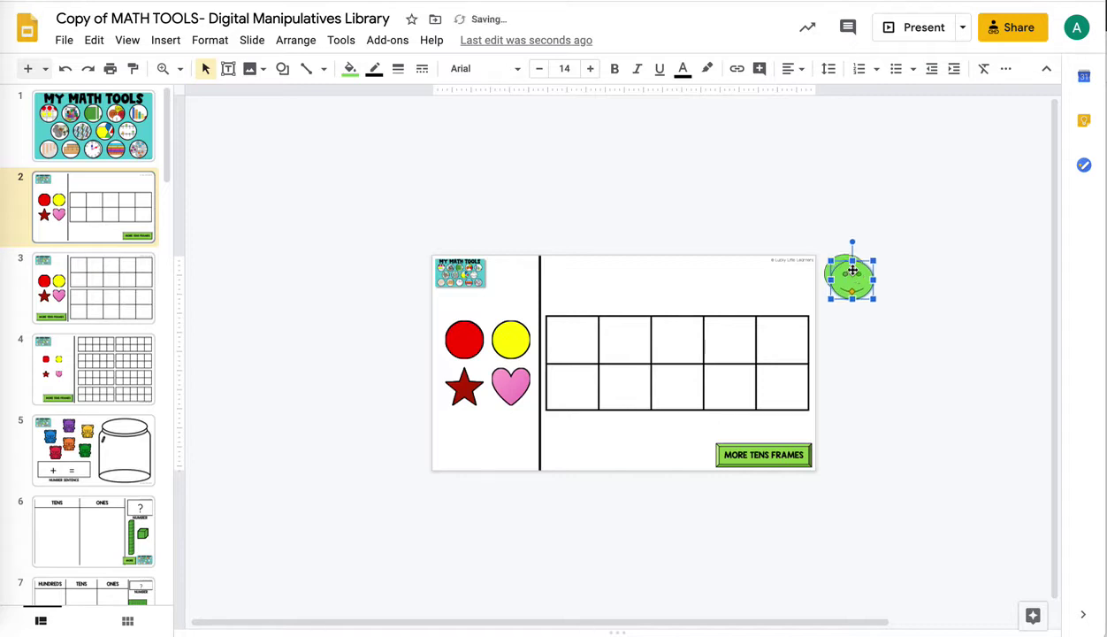
{"action": "key", "text": "ctrl+d"}
{"action": "key", "text": "ctrl+d"}
{"action": "key", "text": "ctrl+d"}
{"action": "key", "text": "ctrl+d"}
{"action": "key", "text": "ctrl+d"}
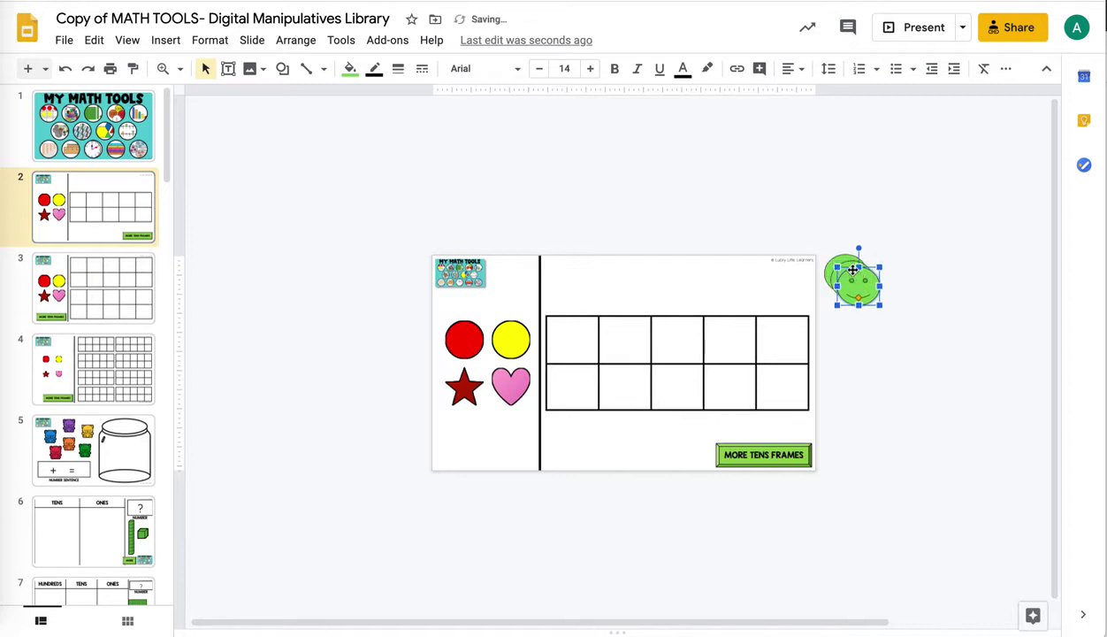
{"action": "key", "text": "ctrl+d"}
{"action": "key", "text": "ctrl+d"}
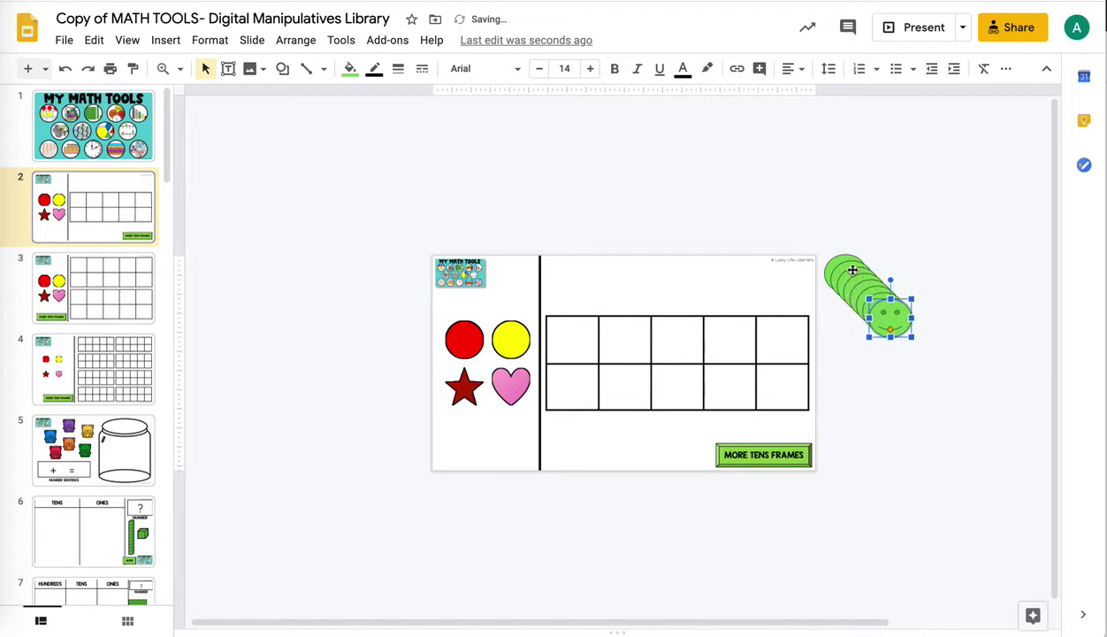
{"action": "key", "text": "ctrl+d"}
{"action": "key", "text": "ctrl+d"}
{"action": "key", "text": "ctrl+d"}
{"action": "key", "text": "ctrl+d"}
{"action": "key", "text": "ctrl+d"}
{"action": "key", "text": "ctrl+d"}
{"action": "key", "text": "ctrl+d"}
{"action": "key", "text": "ctrl+d"}
{"action": "key", "text": "ctrl+d"}
{"action": "key", "text": "ctrl+d"}
{"action": "key", "text": "ctrl+d"}
{"action": "key", "text": "ctrl+d"}
{"action": "key", "text": "ctrl+d"}
{"action": "key", "text": "ctrl+d"}
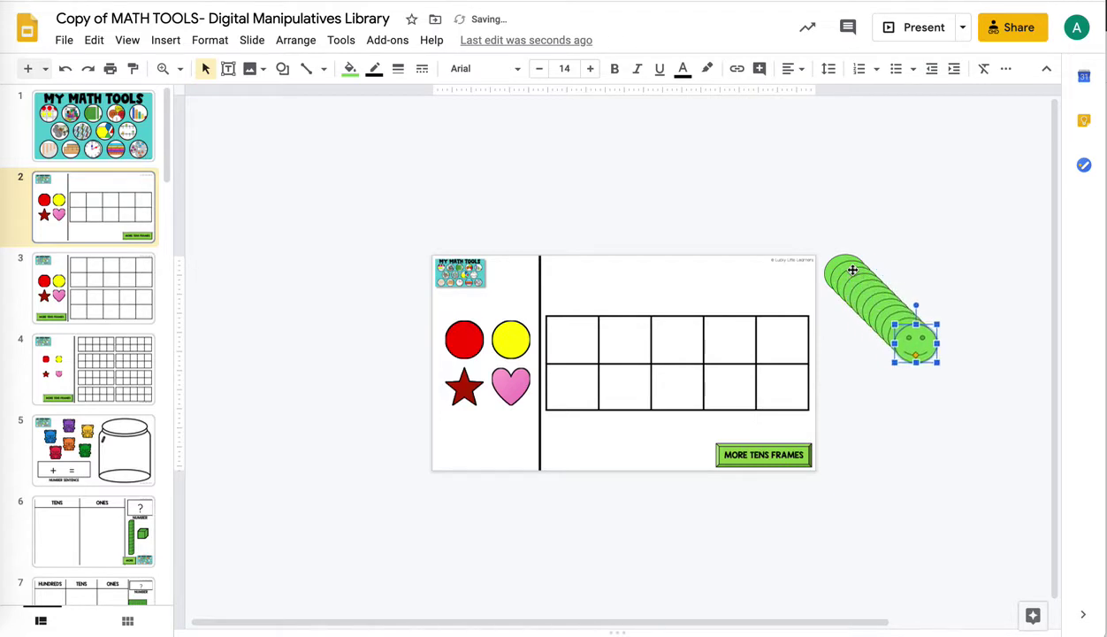
{"action": "key", "text": "ctrl+d"}
{"action": "key", "text": "ctrl+d"}
{"action": "key", "text": "ctrl+d"}
{"action": "key", "text": "ctrl+d"}
{"action": "key", "text": "ctrl+d"}
{"action": "key", "text": "ctrl+d"}
{"action": "key", "text": "ctrl+d"}
{"action": "key", "text": "ctrl+d"}
{"action": "key", "text": "ctrl+d"}
{"action": "key", "text": "ctrl+d"}
{"action": "key", "text": "ctrl+d"}
{"action": "key", "text": "ctrl+d"}
{"action": "key", "text": "ctrl+d"}
{"action": "key", "text": "ctrl+d"}
{"action": "key", "text": "ctrl+d"}
{"action": "key", "text": "ctrl+d"}
{"action": "key", "text": "ctrl+d"}
{"action": "key", "text": "ctrl+d"}
{"action": "key", "text": "ctrl+d"}
{"action": "key", "text": "ctrl+d"}
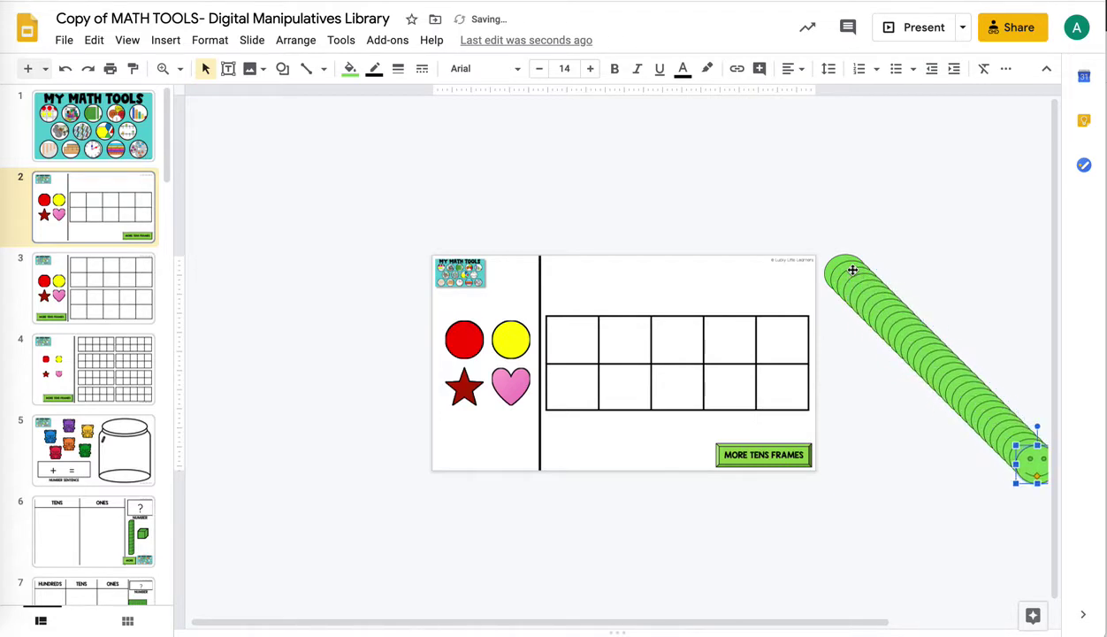
{"action": "key", "text": "ctrl+d"}
{"action": "key", "text": "ctrl+d"}
{"action": "key", "text": "ctrl+d"}
{"action": "key", "text": "ctrl+d"}
{"action": "key", "text": "ctrl+d"}
{"action": "key", "text": "ctrl+d"}
{"action": "key", "text": "ctrl+d"}
{"action": "key", "text": "ctrl+d"}
{"action": "key", "text": "ctrl+d"}
{"action": "key", "text": "ctrl+d"}
{"action": "key", "text": "ctrl+d"}
{"action": "key", "text": "ctrl+d"}
{"action": "key", "text": "ctrl+d"}
{"action": "key", "text": "ctrl+d"}
{"action": "key", "text": "ctrl+d"}
{"action": "key", "text": "ctrl+d"}
{"action": "key", "text": "ctrl+d"}
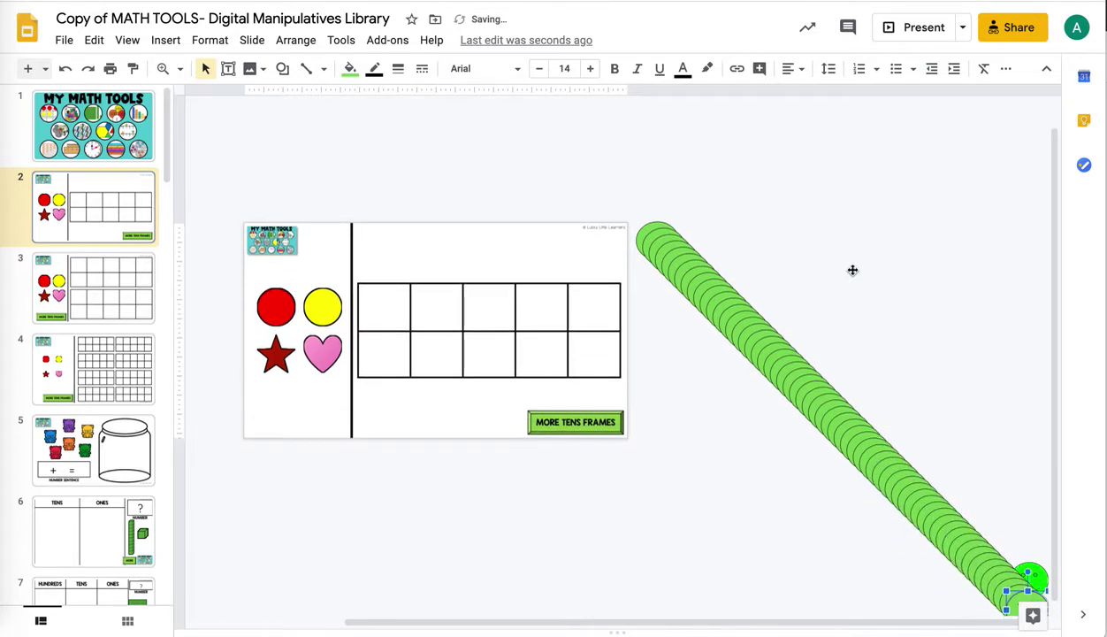
{"action": "left_click", "coordinate": [983, 513]}
- Delete the stray copy and align the whole smiley chain horizontally to center
{"action": "key", "text": "Delete"}
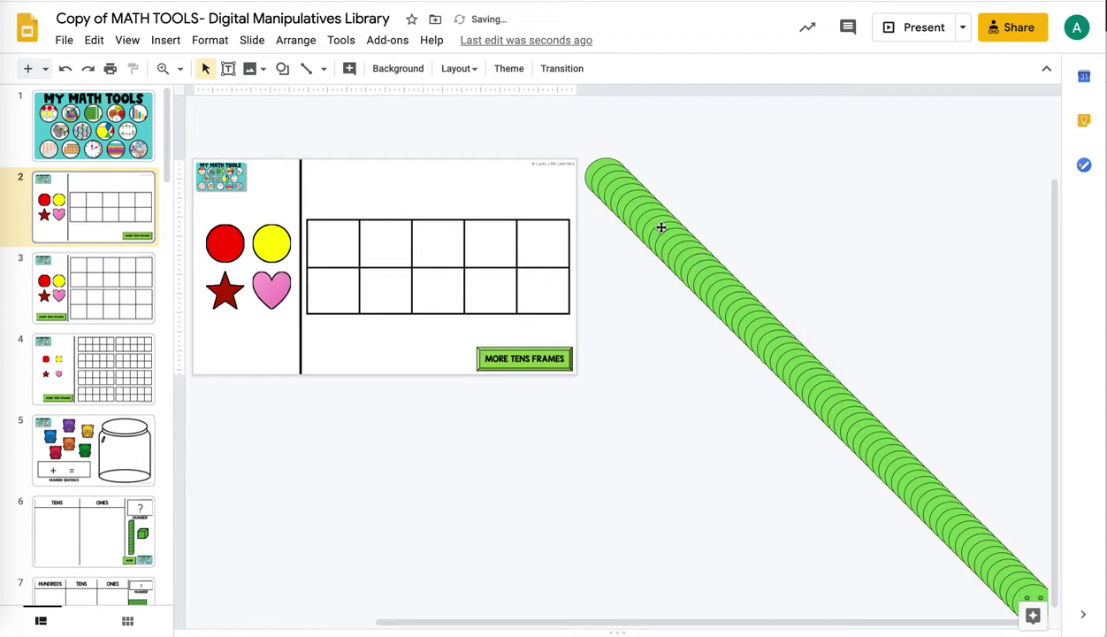
{"action": "left_click_drag", "start_coordinate": [577, 146], "coordinate": [1032, 598]}
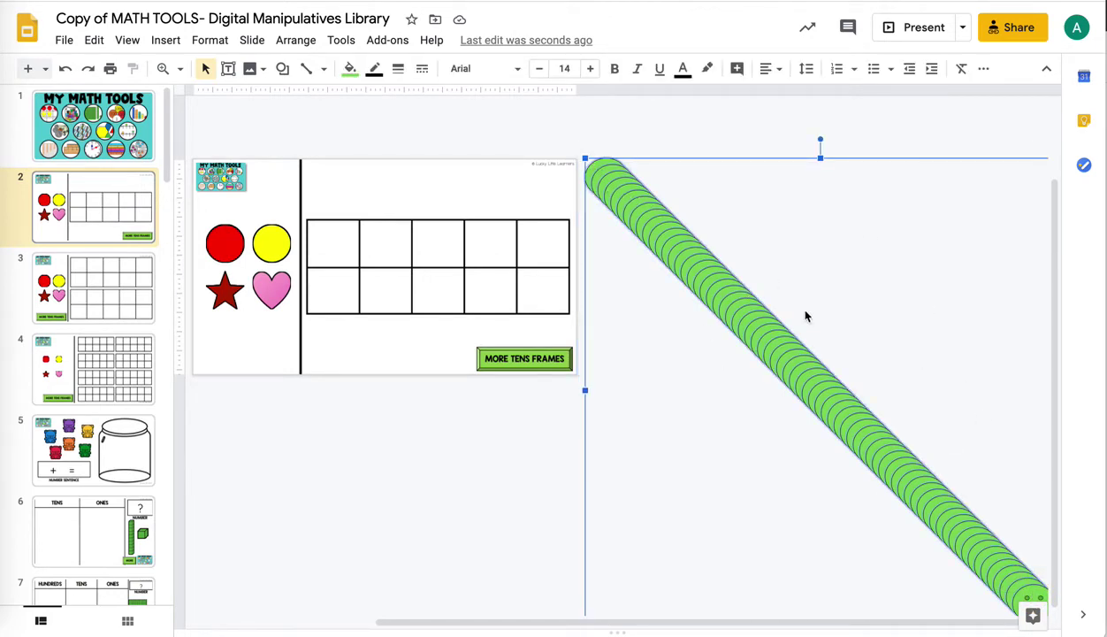
{"action": "right_click", "coordinate": [731, 316]}
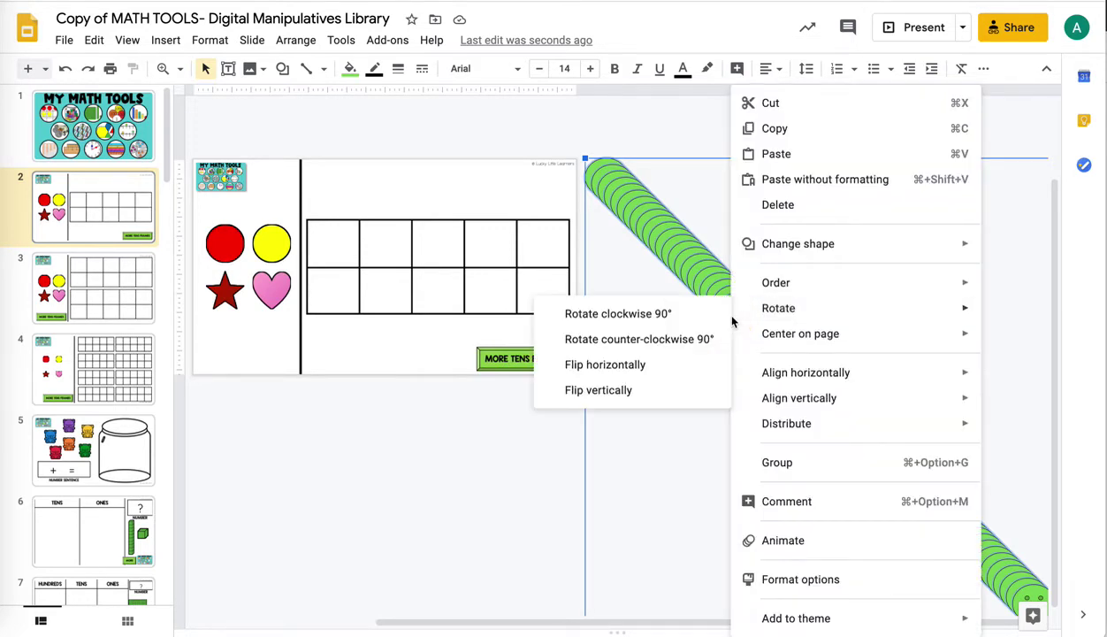
{"action": "mouse_move", "coordinate": [773, 377]}
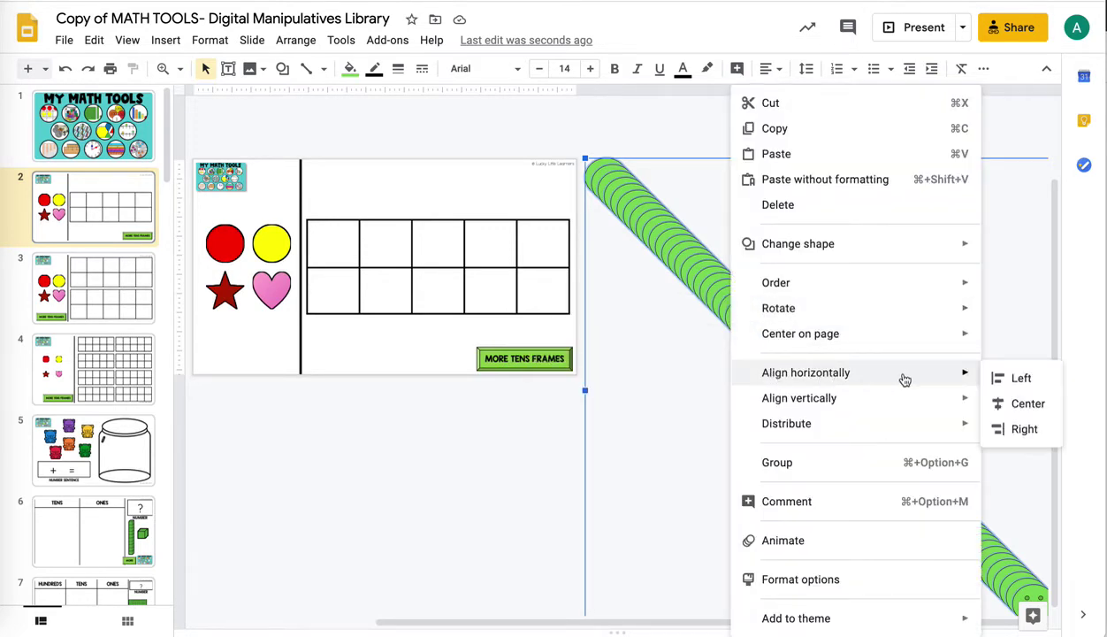
{"action": "left_click", "coordinate": [1002, 403]}
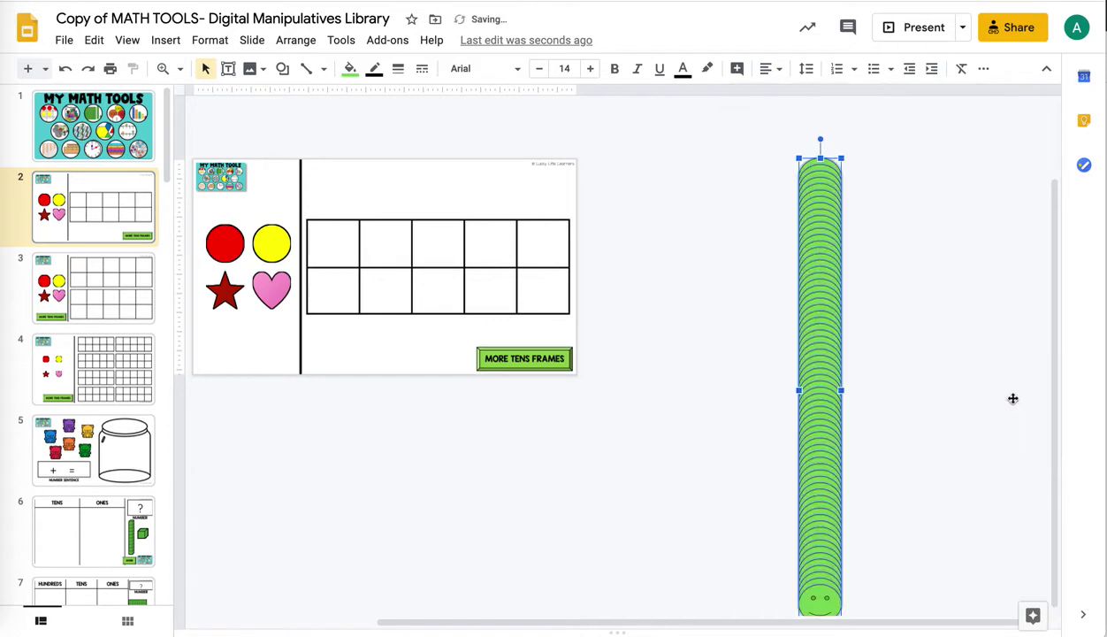
- Align the column vertically to middle and drag the stack below the pink heart
{"action": "right_click", "coordinate": [819, 305]}
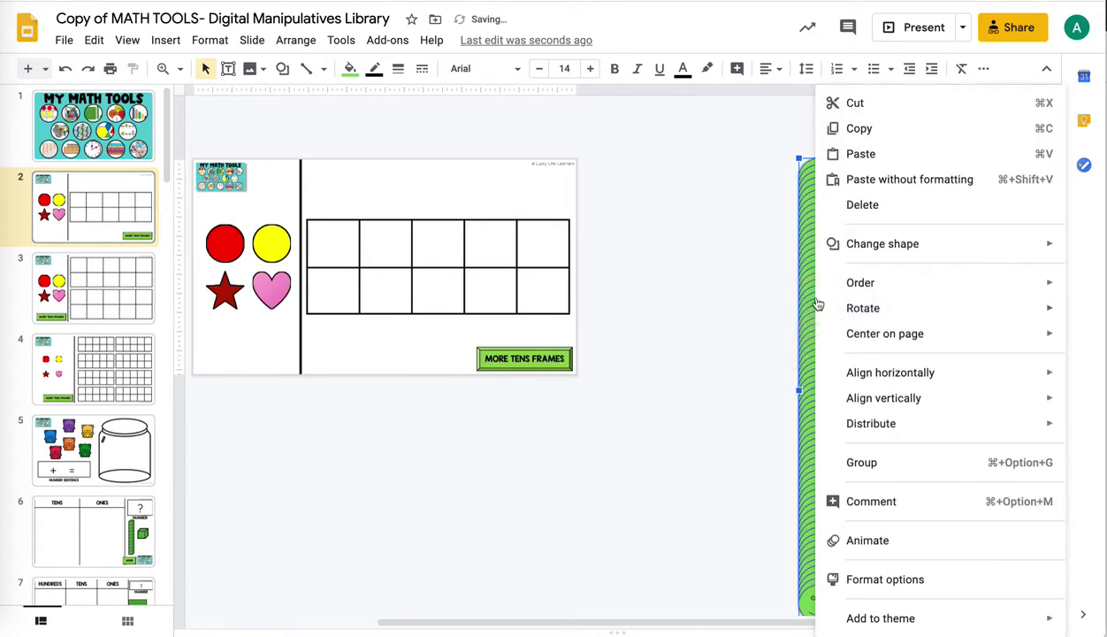
{"action": "mouse_move", "coordinate": [855, 395]}
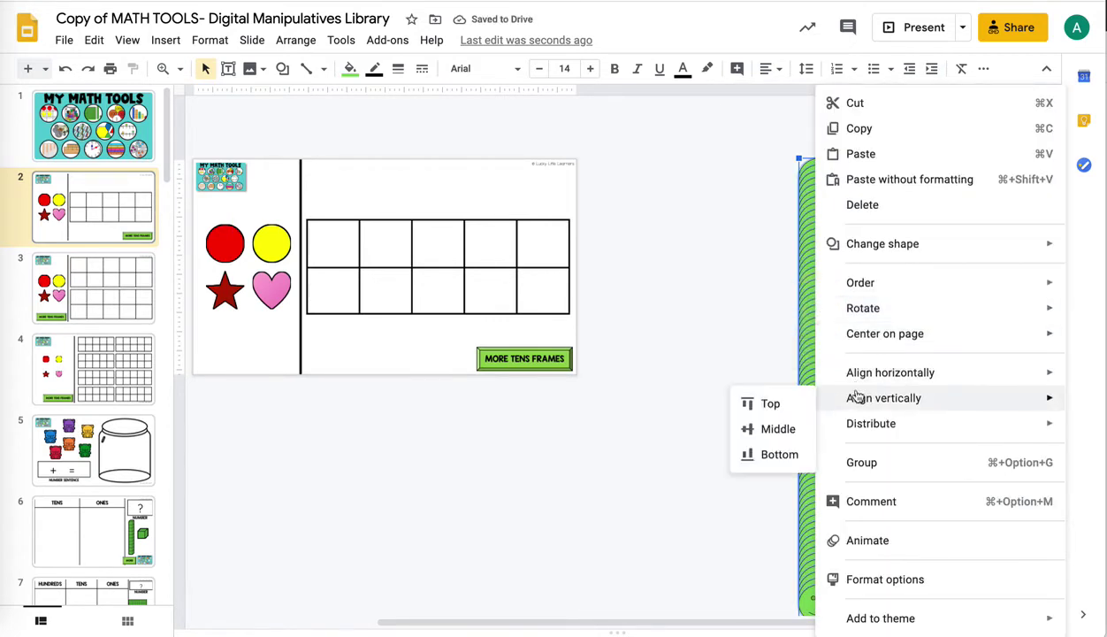
{"action": "left_click", "coordinate": [785, 430]}
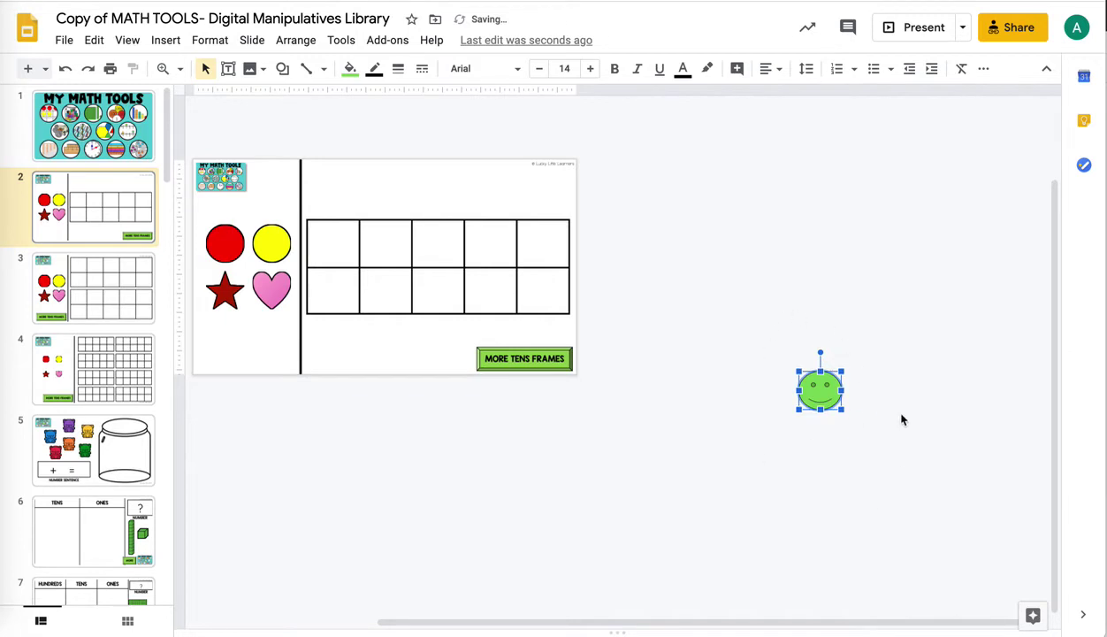
{"action": "left_click_drag", "start_coordinate": [823, 390], "coordinate": [278, 347]}
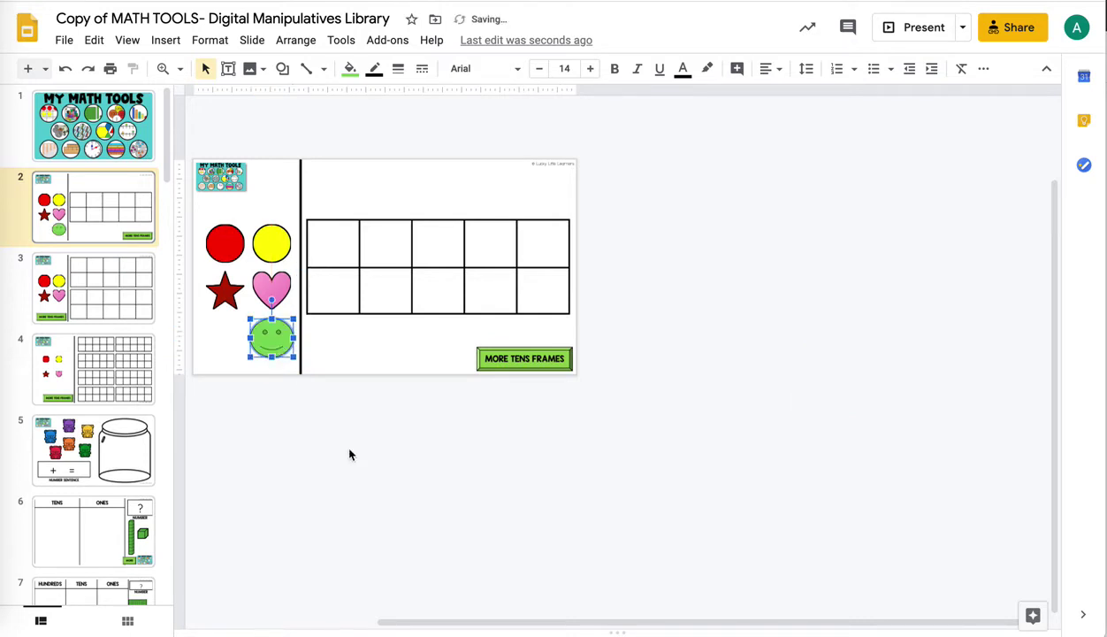
{"action": "left_click", "coordinate": [181, 68]}
- Fit the slide and drag four smileys from the stack into the first two ten-frame columns
{"action": "left_click", "coordinate": [200, 98]}
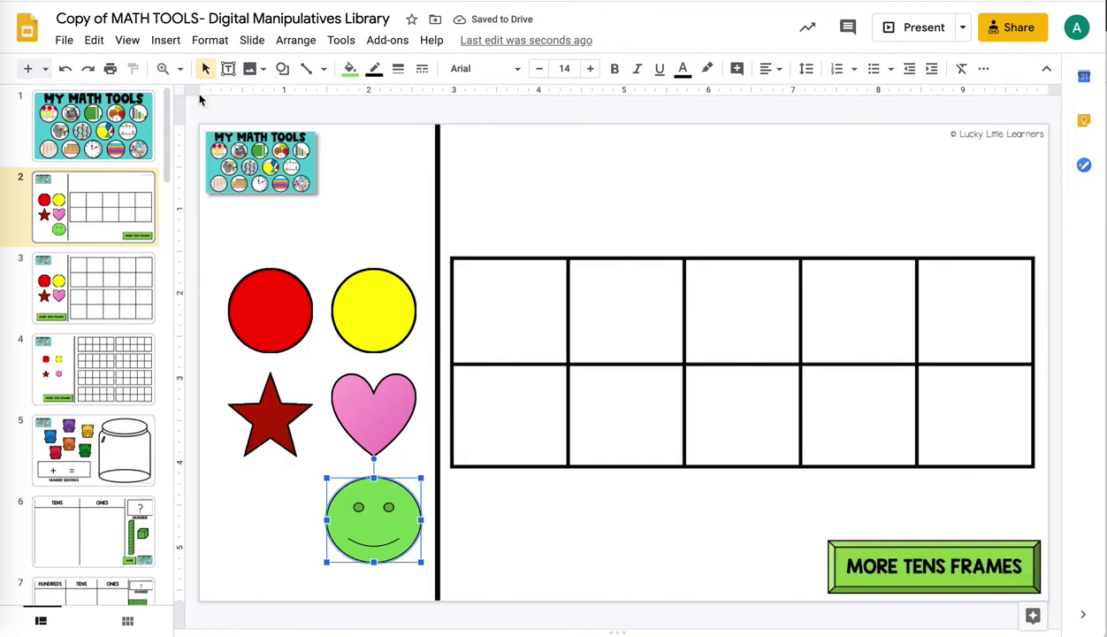
{"action": "left_click", "coordinate": [292, 557]}
{"action": "left_click_drag", "start_coordinate": [373, 533], "coordinate": [509, 415]}
{"action": "key", "text": "Down"}
{"action": "key", "text": "Down"}
{"action": "key", "text": "Down"}
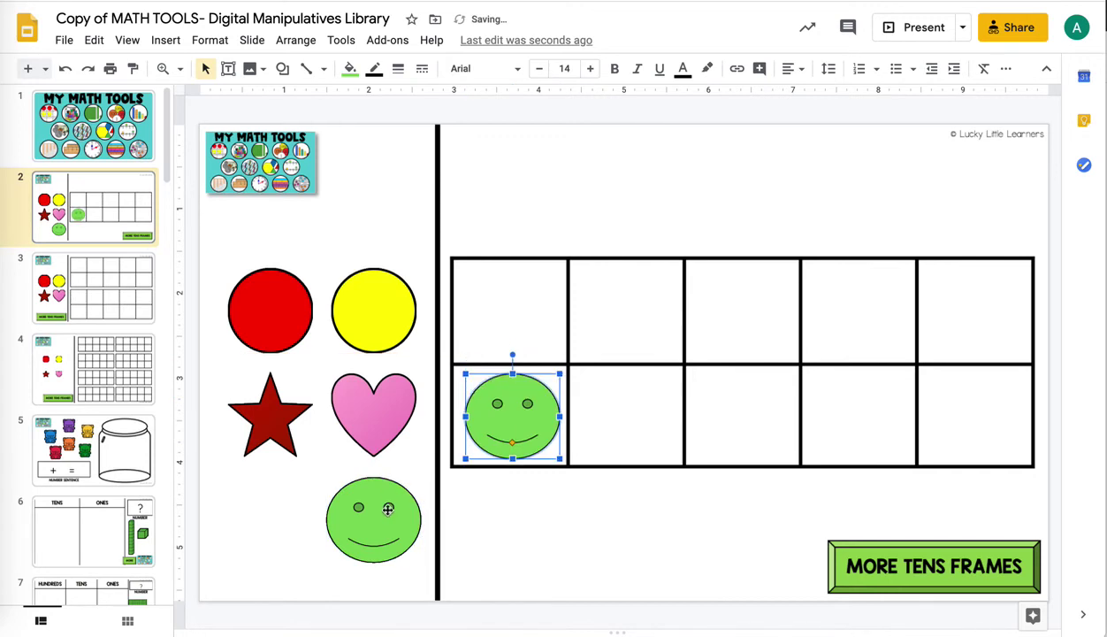
{"action": "left_click_drag", "start_coordinate": [378, 513], "coordinate": [522, 302]}
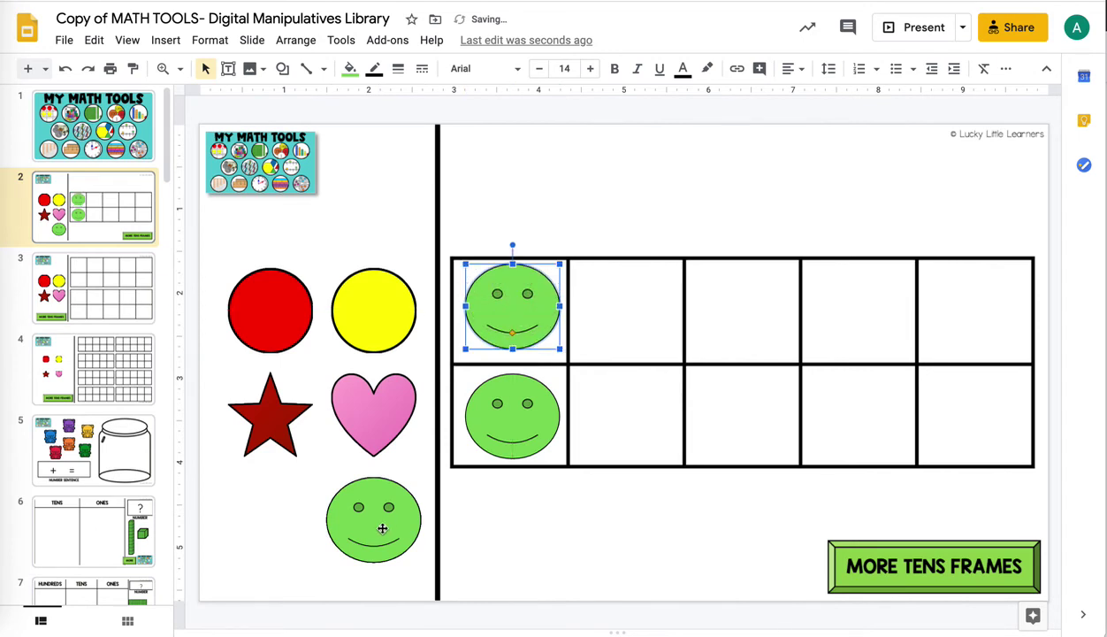
{"action": "left_click_drag", "start_coordinate": [373, 517], "coordinate": [640, 419]}
{"action": "left_click_drag", "start_coordinate": [390, 513], "coordinate": [637, 309]}
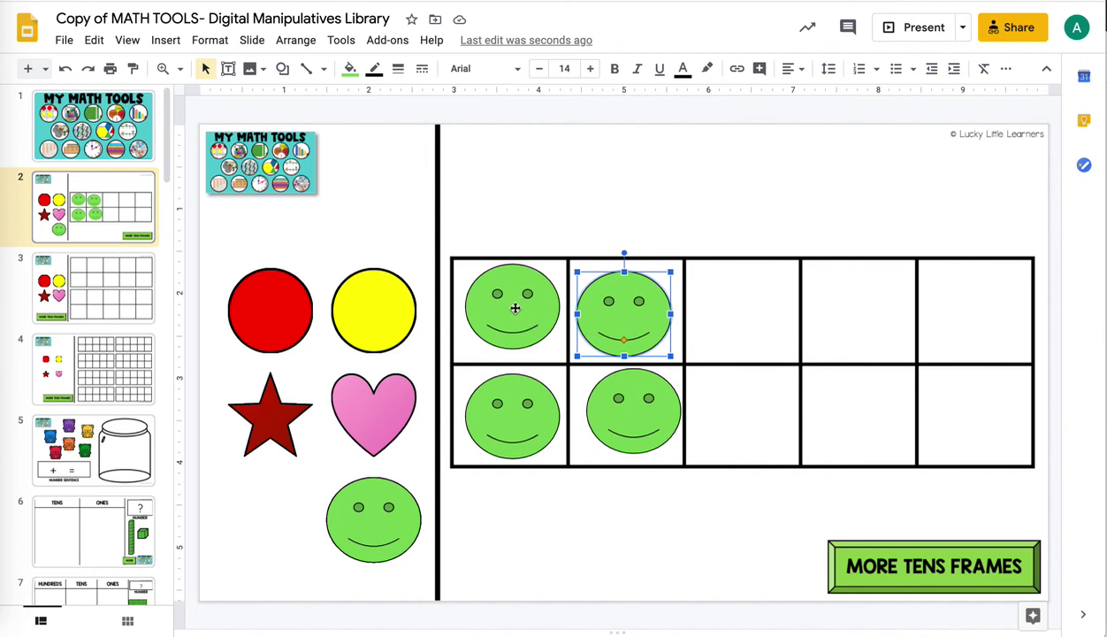
- Return to slide 1, the MY MATH TOOLS title slide
{"action": "left_click", "coordinate": [122, 145]}
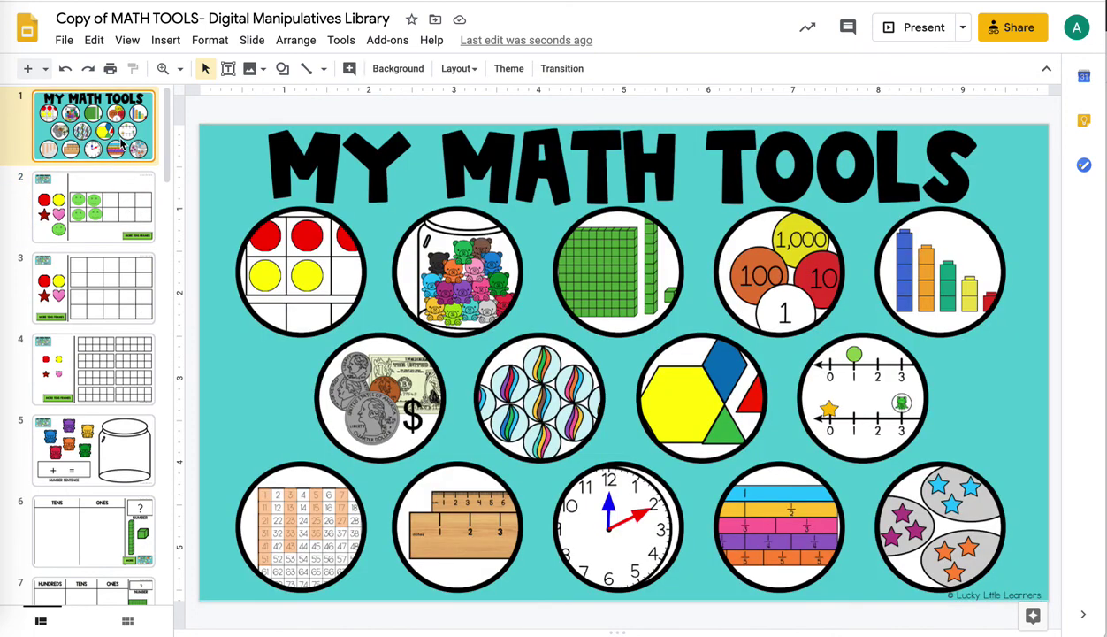